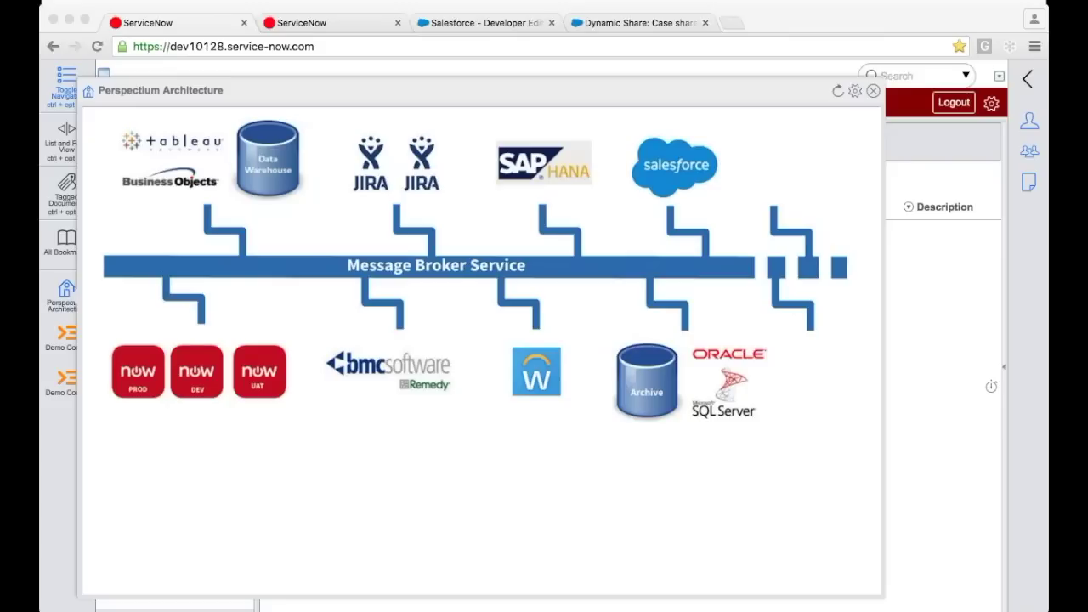
Step: Enter the case subject 'Application is not working for the client' and set its origin
{"action": "left_click", "coordinate": [474, 93]}
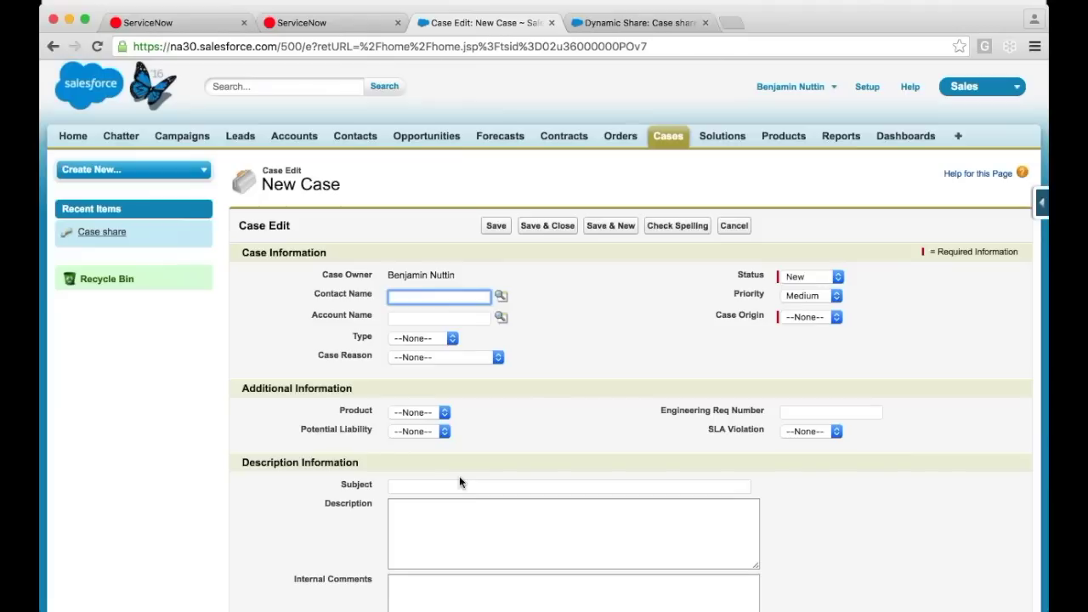
{"action": "left_click", "coordinate": [452, 487]}
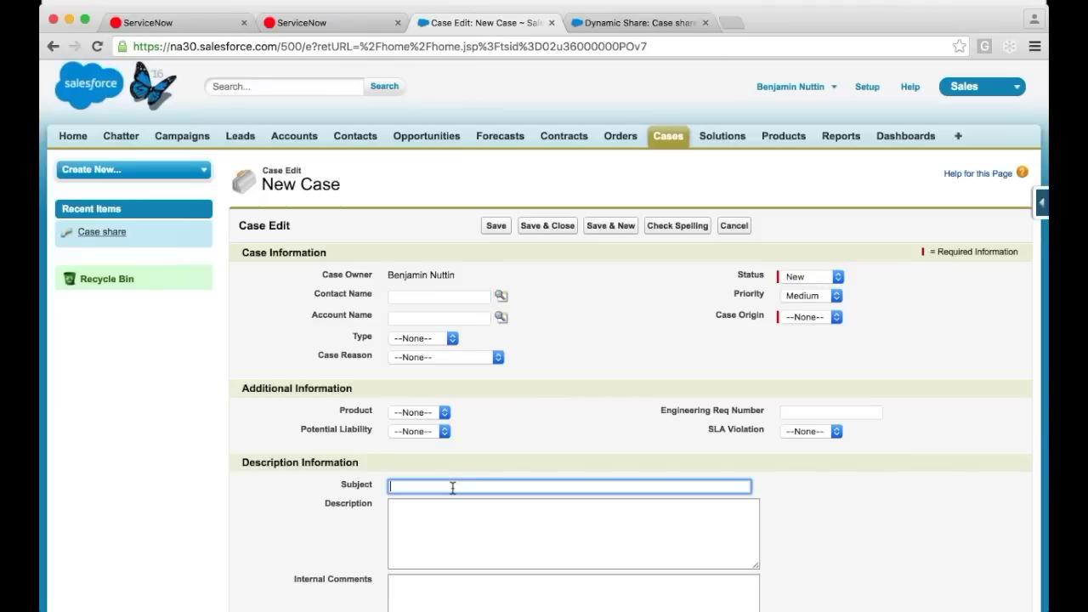
{"action": "type", "text": "Applica"}
{"action": "type", "text": "tion is not work"}
{"action": "type", "text": "ing for the client"}
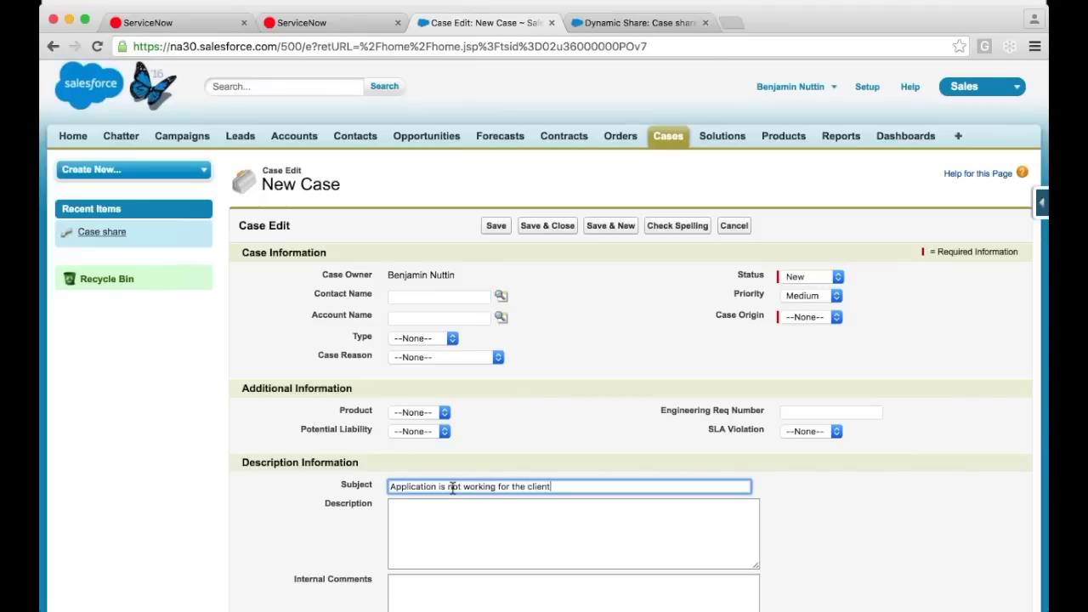
{"action": "left_click", "coordinate": [811, 324]}
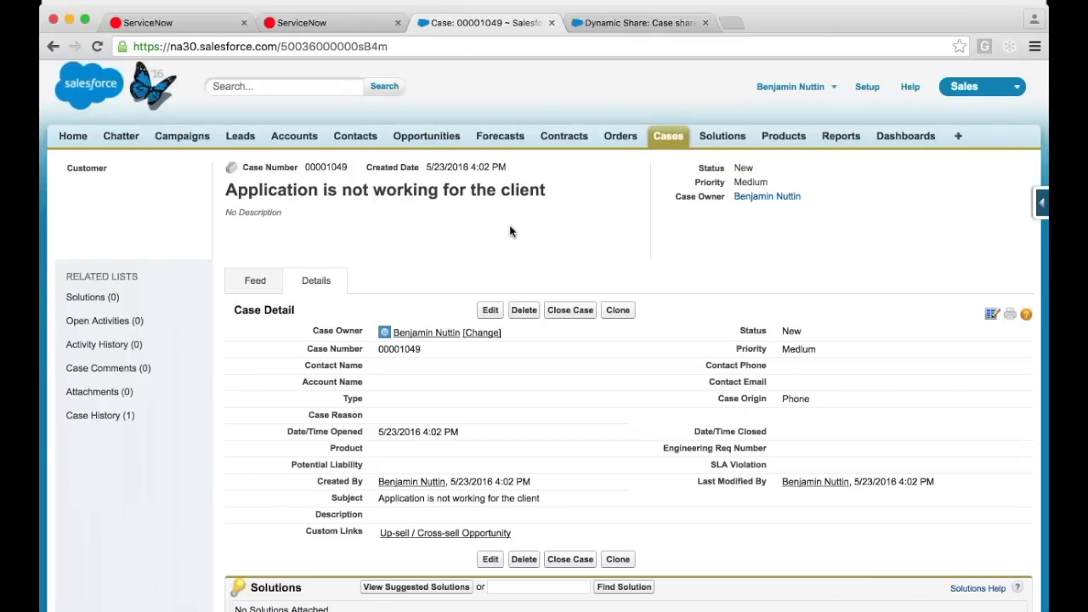
{"action": "left_click", "coordinate": [969, 86]}
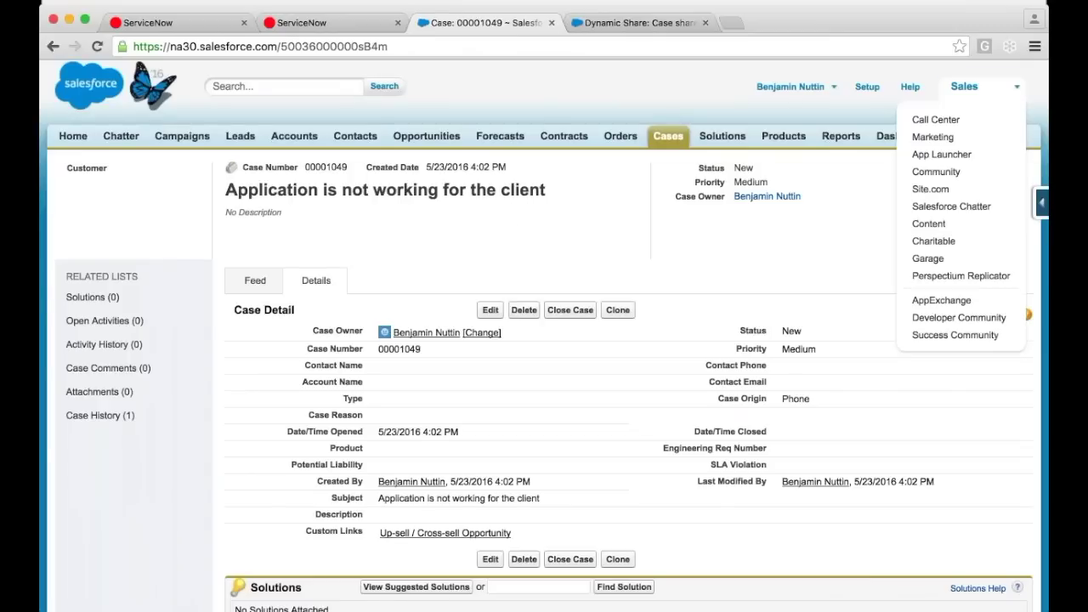
Step: Switch to Perspectium Replicator and open the Case share from Dynamic Shares
{"action": "left_click", "coordinate": [961, 275]}
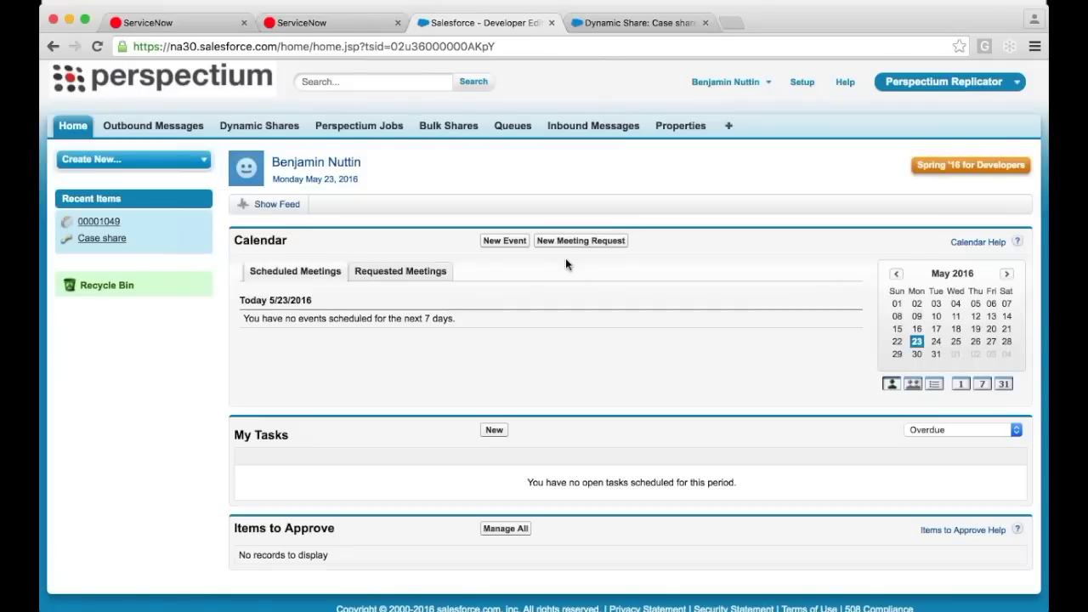
{"action": "left_click", "coordinate": [245, 128]}
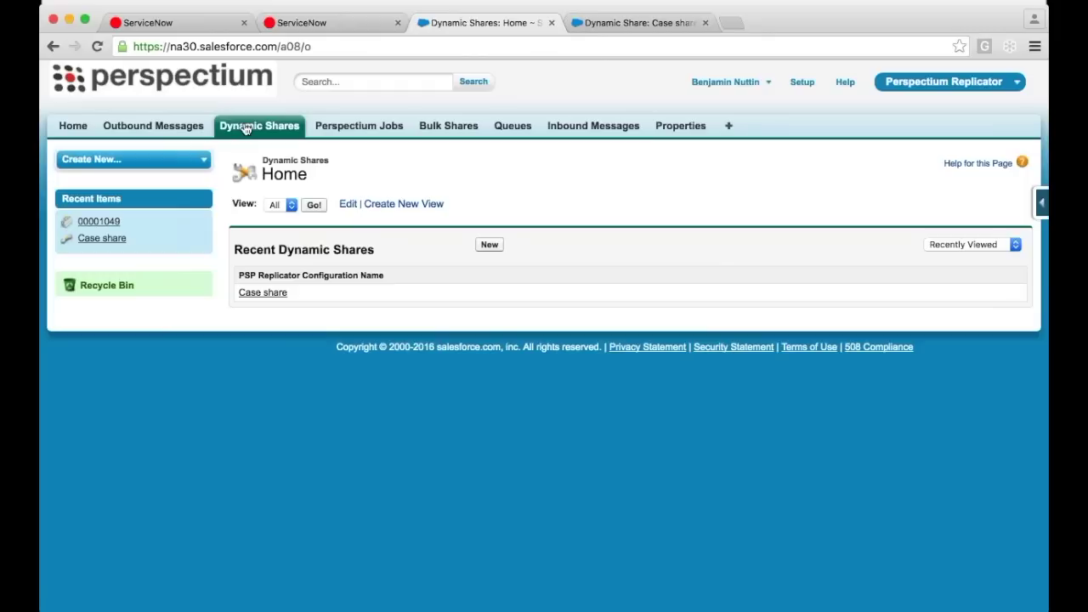
{"action": "left_click", "coordinate": [261, 292]}
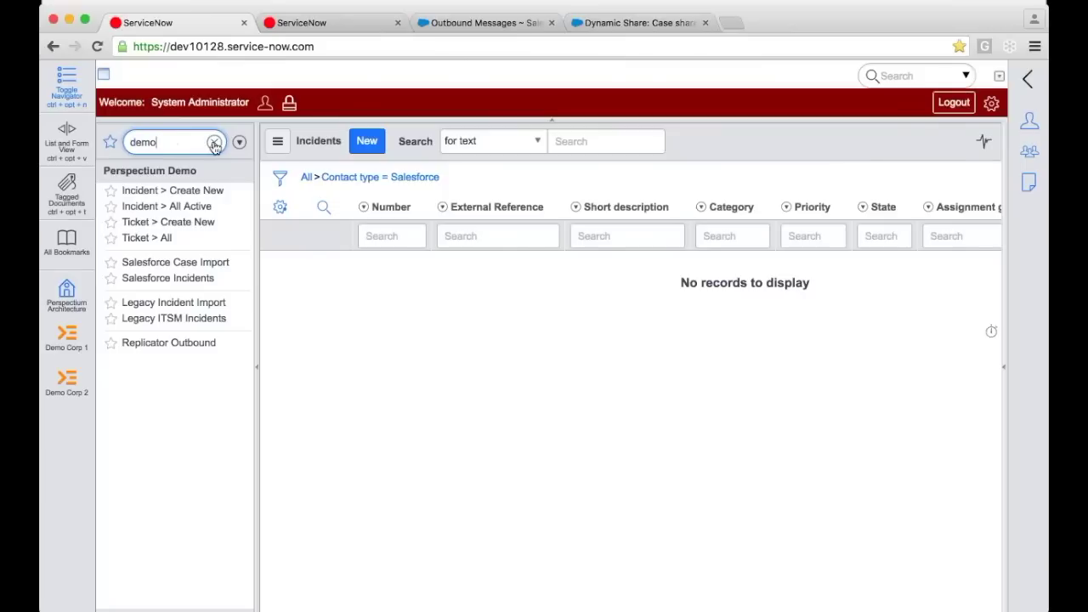
Step: Clear the navigator filter and review the Replicator Configuration for Salesforce cases
{"action": "left_click", "coordinate": [213, 142]}
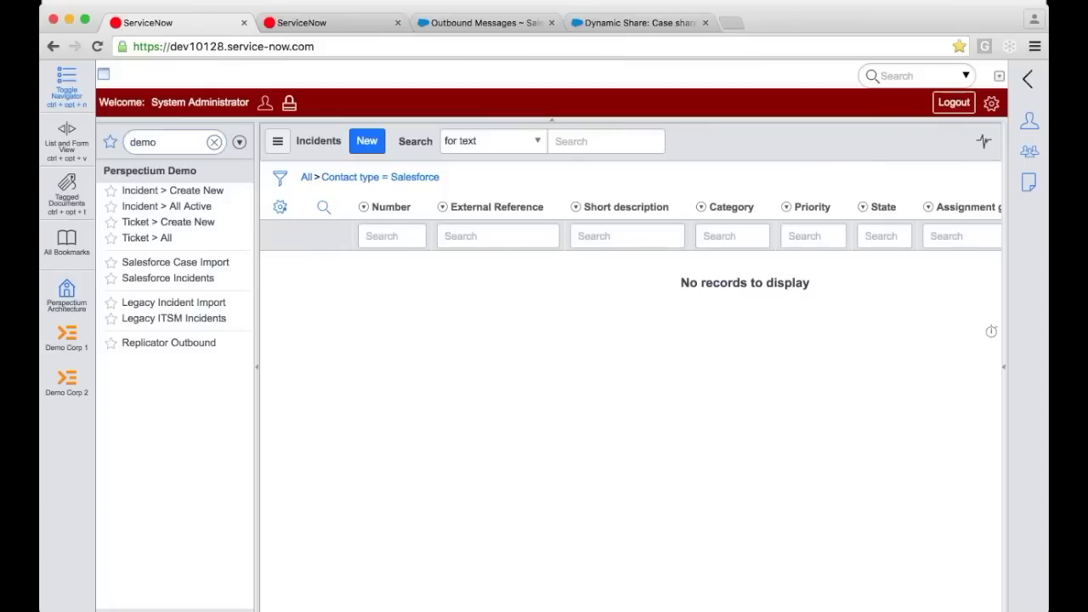
{"action": "left_click", "coordinate": [177, 139]}
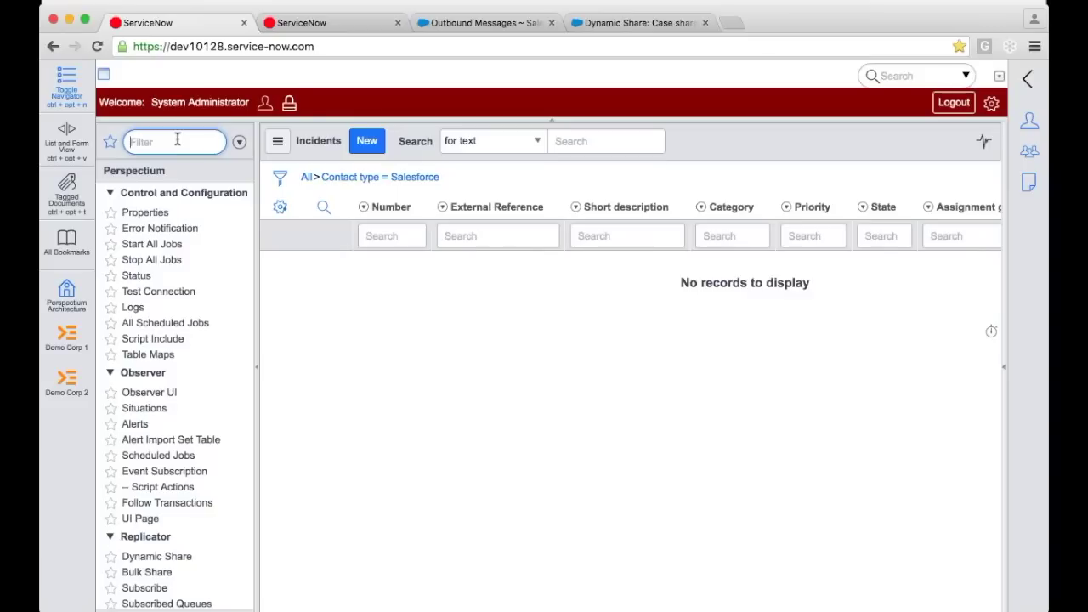
{"action": "left_click", "coordinate": [340, 26]}
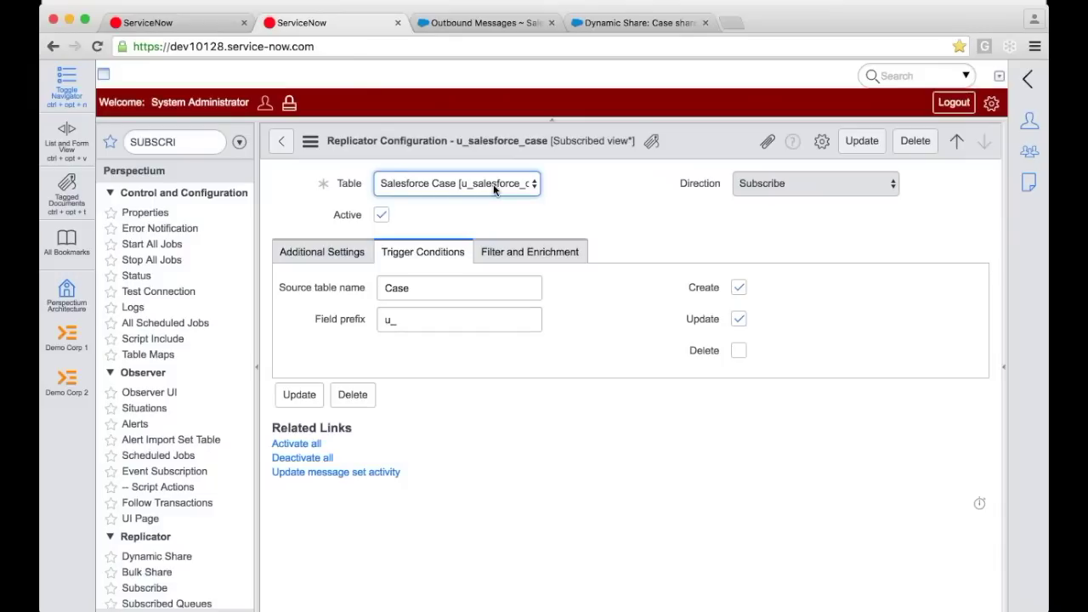
Step: Filter the navigator by 'demo' and open the Salesforce Case Import list
{"action": "left_click", "coordinate": [210, 142]}
{"action": "type", "text": "d"}
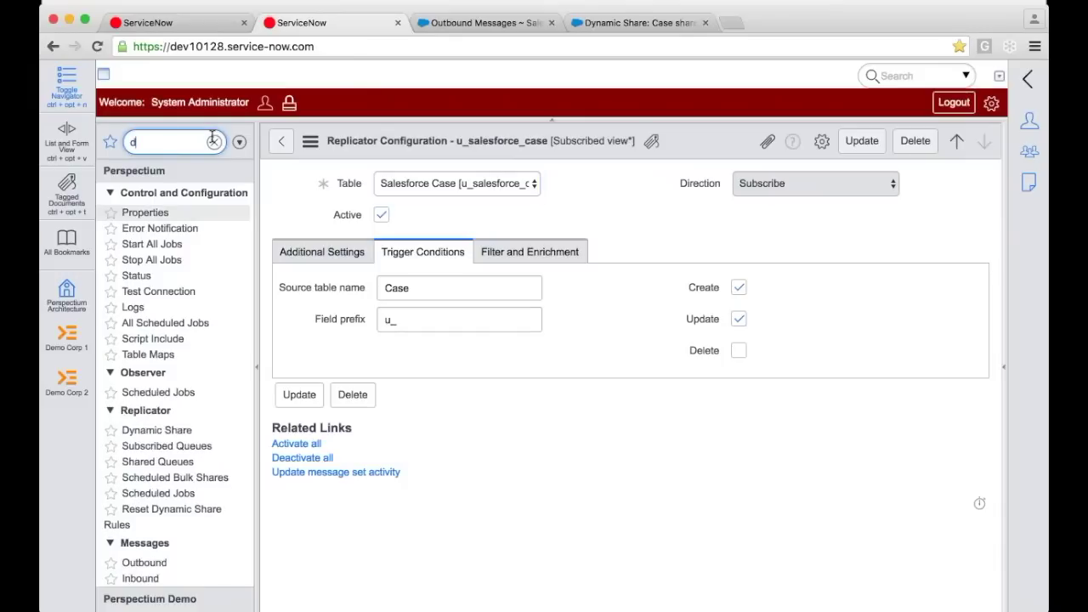
{"action": "type", "text": "emo"}
{"action": "left_click", "coordinate": [176, 262]}
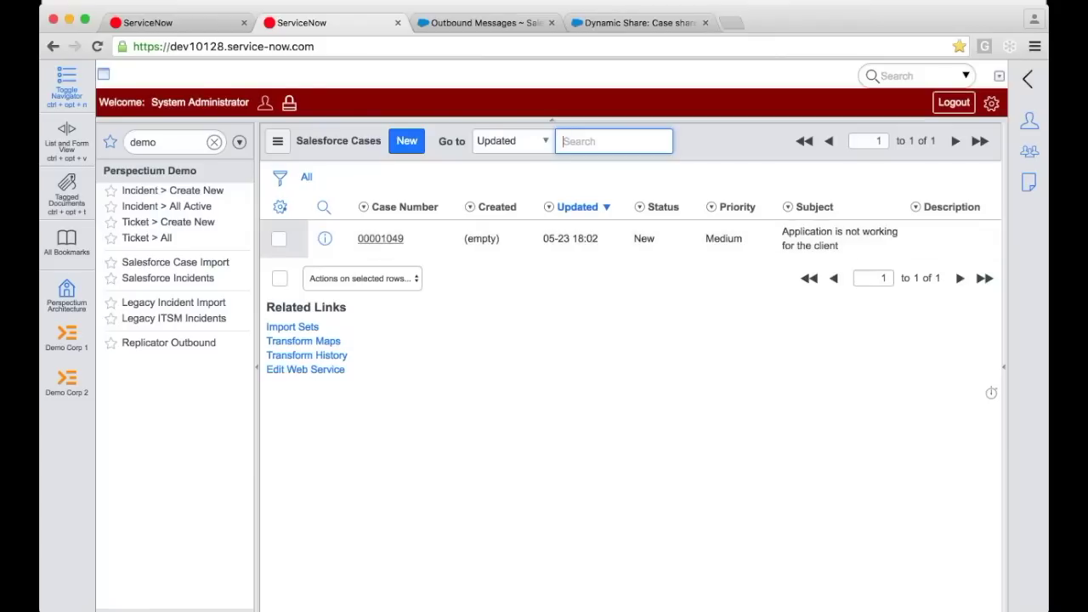
Step: Open incident INC0010216 from Salesforce Incidents and begin editing its short description
{"action": "left_click", "coordinate": [178, 281]}
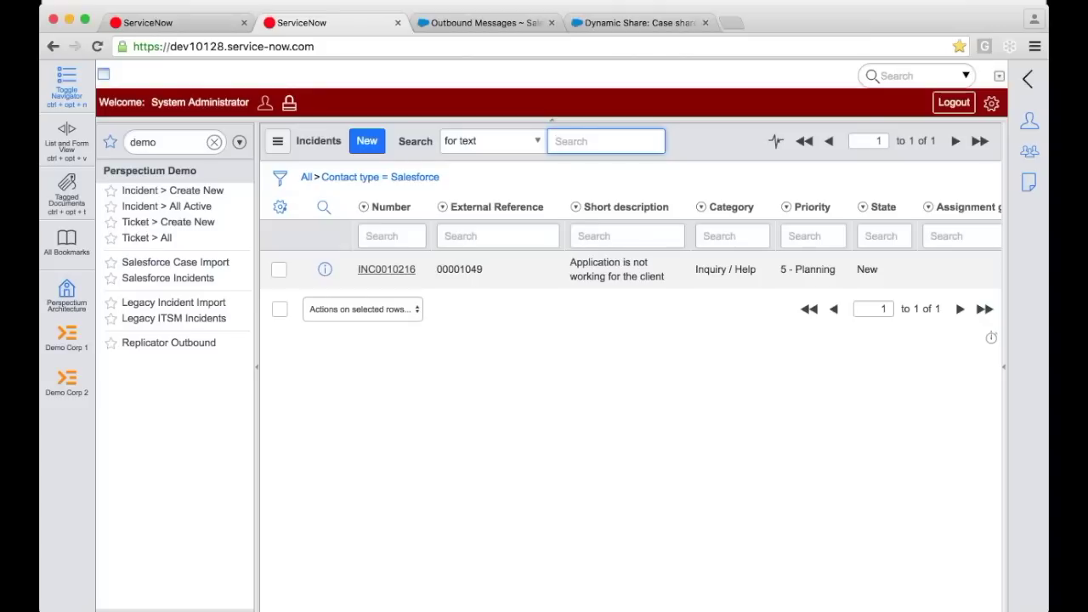
{"action": "left_click", "coordinate": [399, 270]}
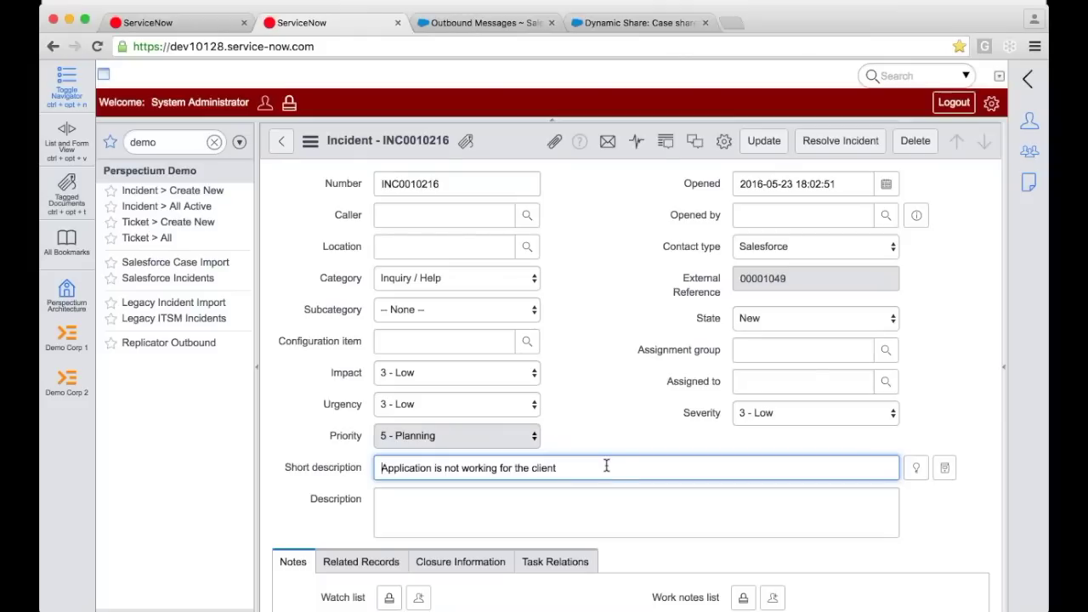
{"action": "left_click", "coordinate": [636, 470]}
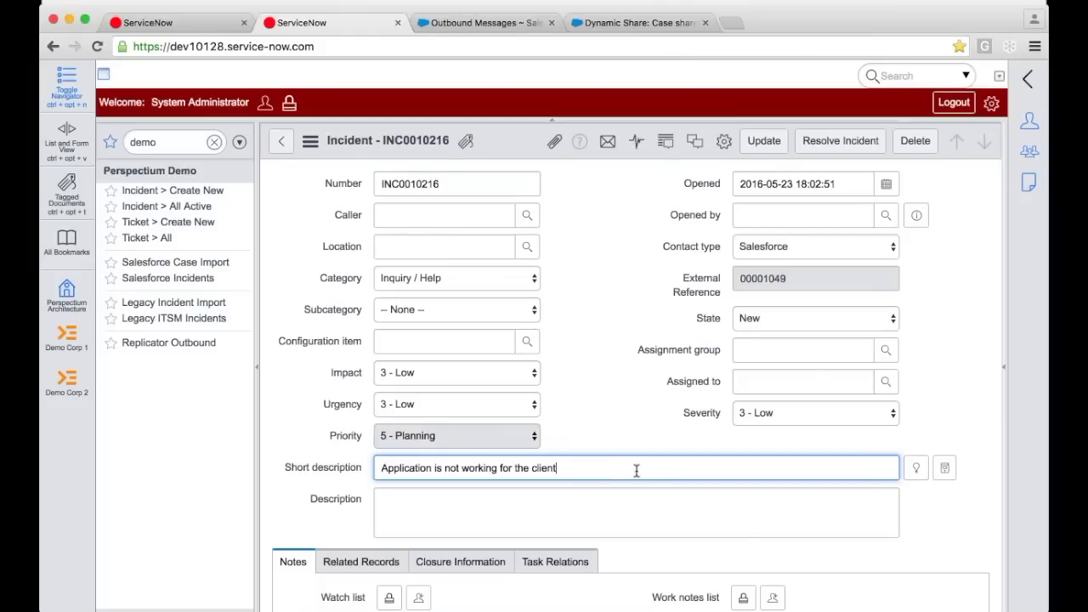
Step: Replace 'Application' with 'Application ABC' in the short description and save the incident
{"action": "double_click", "coordinate": [397, 472]}
{"action": "type", "text": "Applic"}
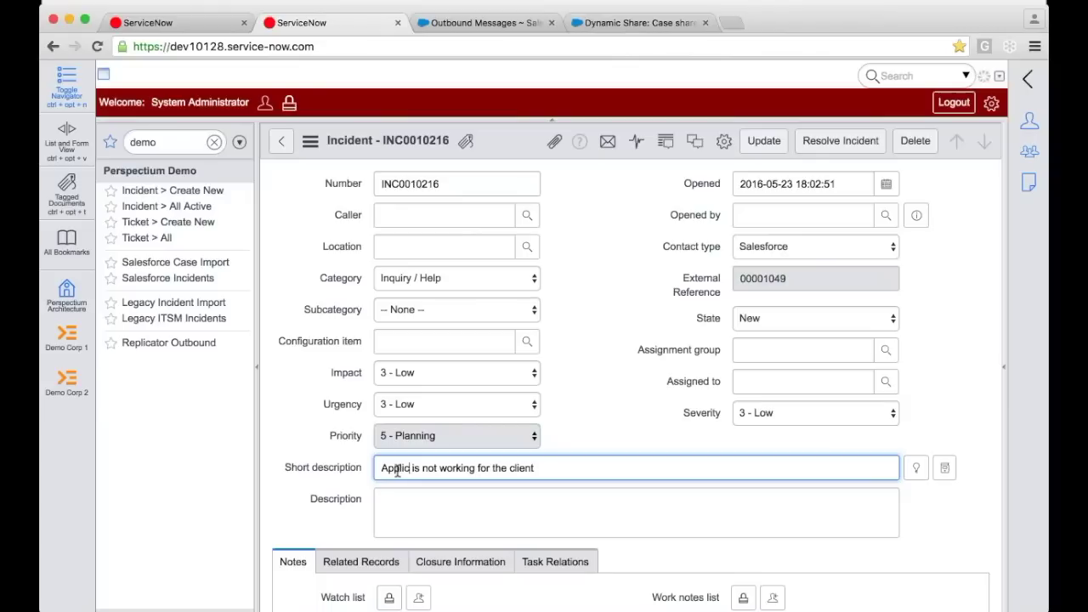
{"action": "type", "text": "ation A"}
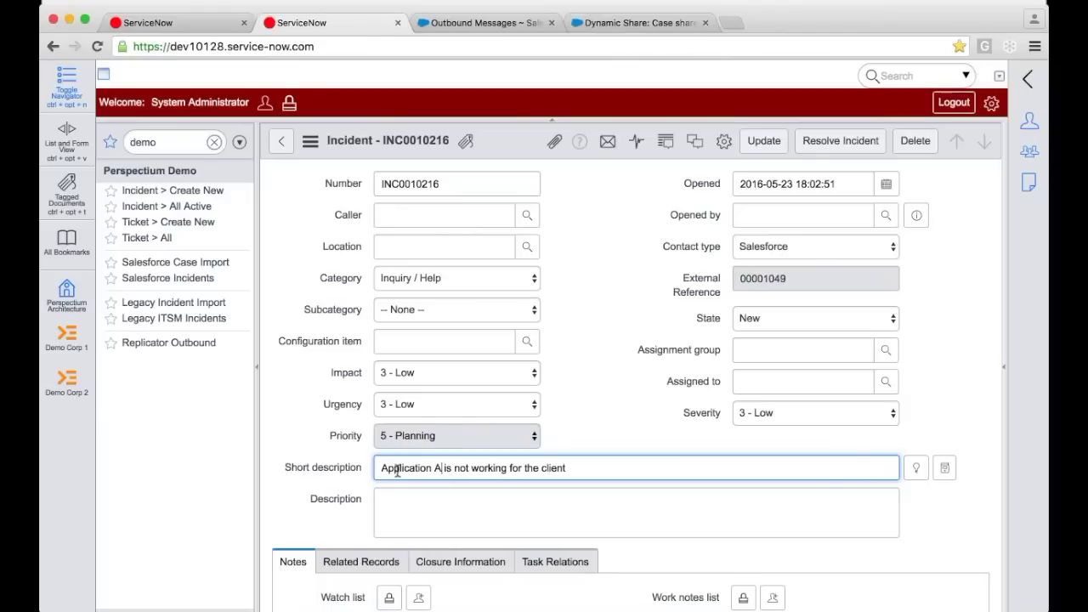
{"action": "type", "text": "BC"}
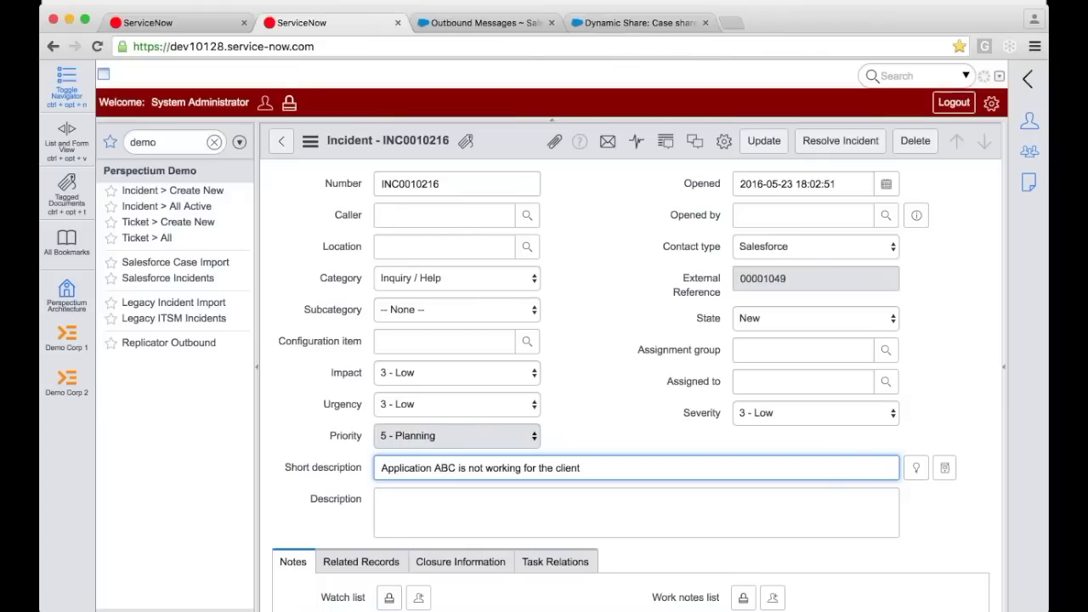
{"action": "right_click", "coordinate": [526, 147]}
{"action": "left_click", "coordinate": [531, 152]}
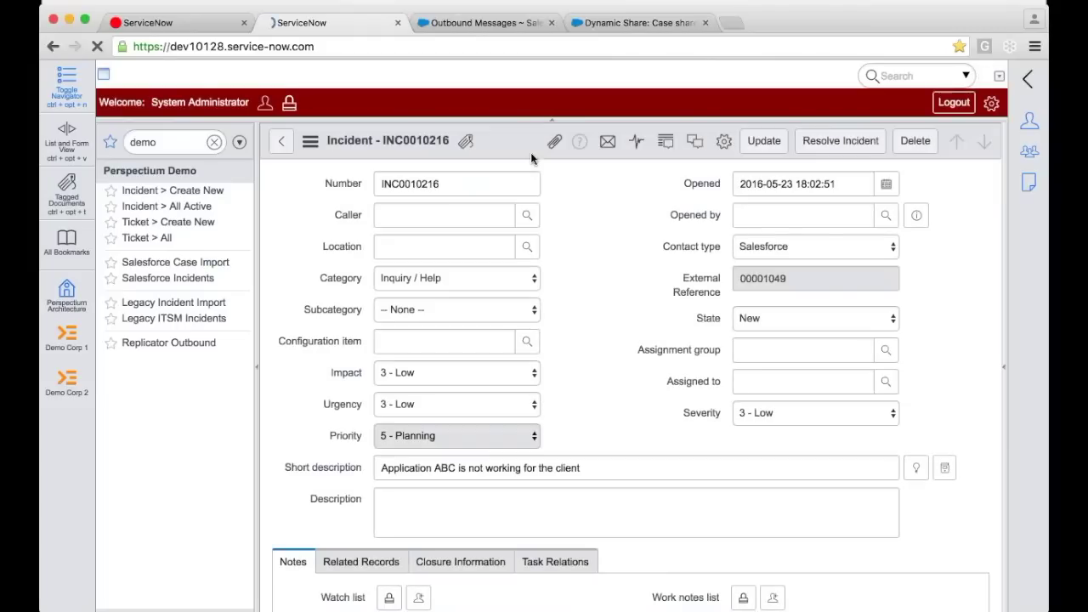
{"action": "key", "text": "ctrl+alt+f"}
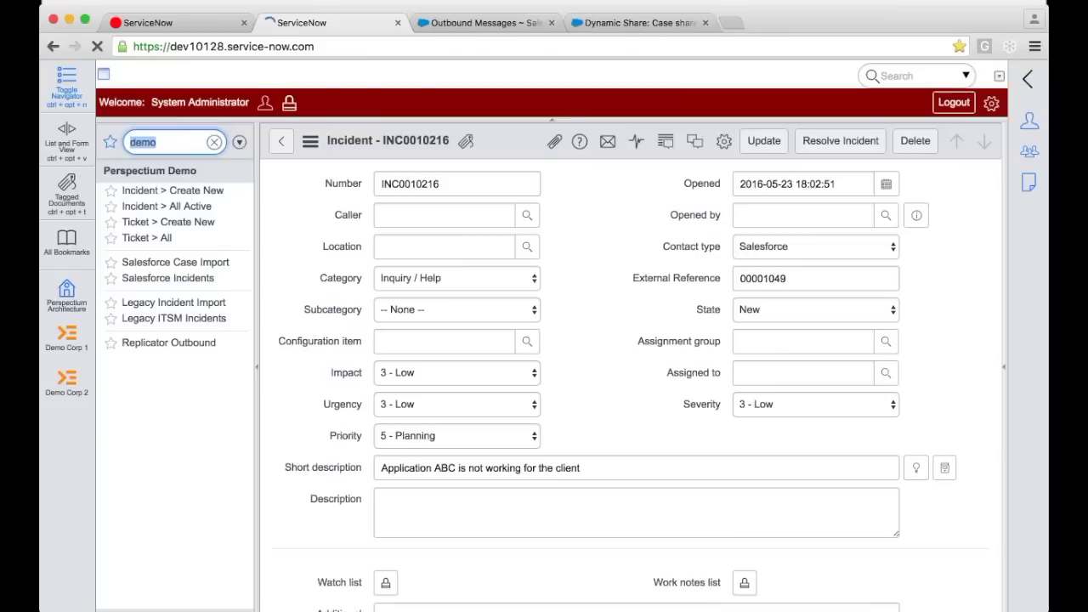
Step: Filter the navigator for 'dynamic' and open the incident Dynamic Share to Salesforce
{"action": "key", "text": "BackSpace"}
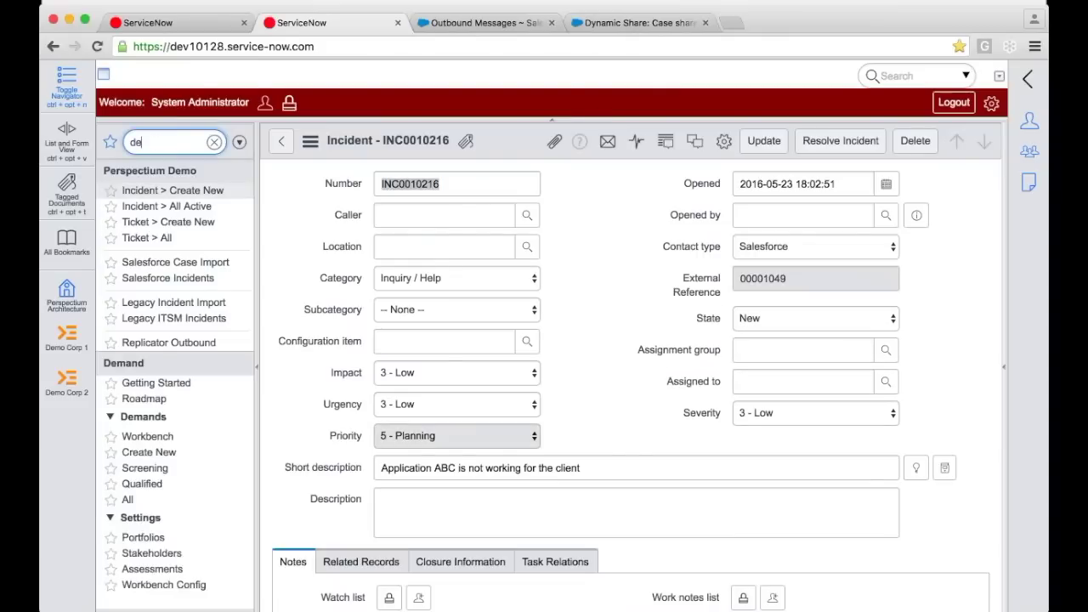
{"action": "key", "text": "BackSpace"}
{"action": "key", "text": "BackSpace"}
{"action": "key", "text": "BackSpace"}
{"action": "type", "text": "dyna"}
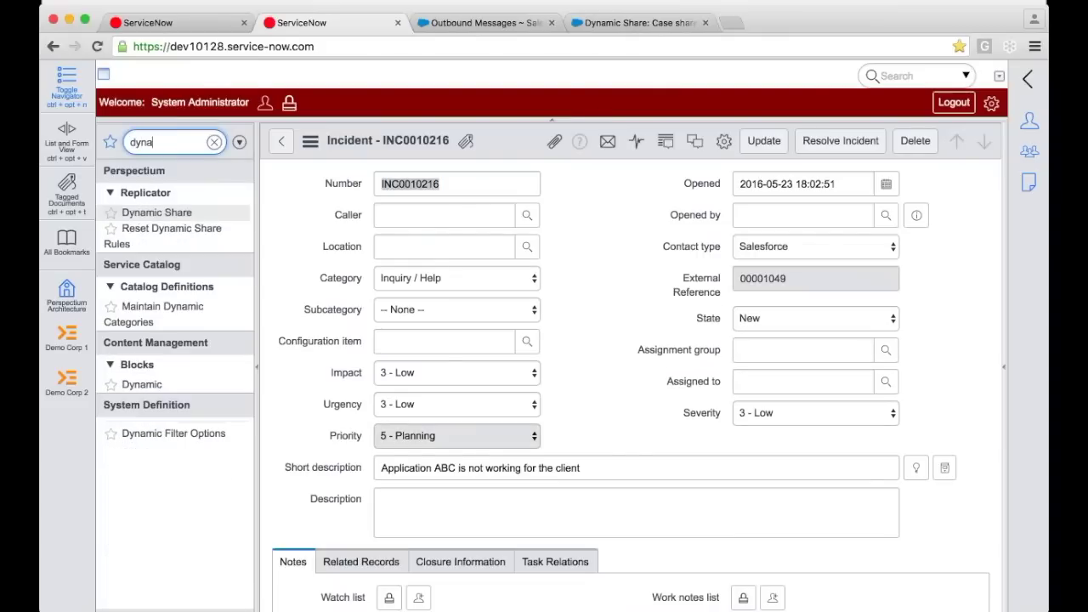
{"action": "type", "text": "mic"}
{"action": "left_click", "coordinate": [161, 219]}
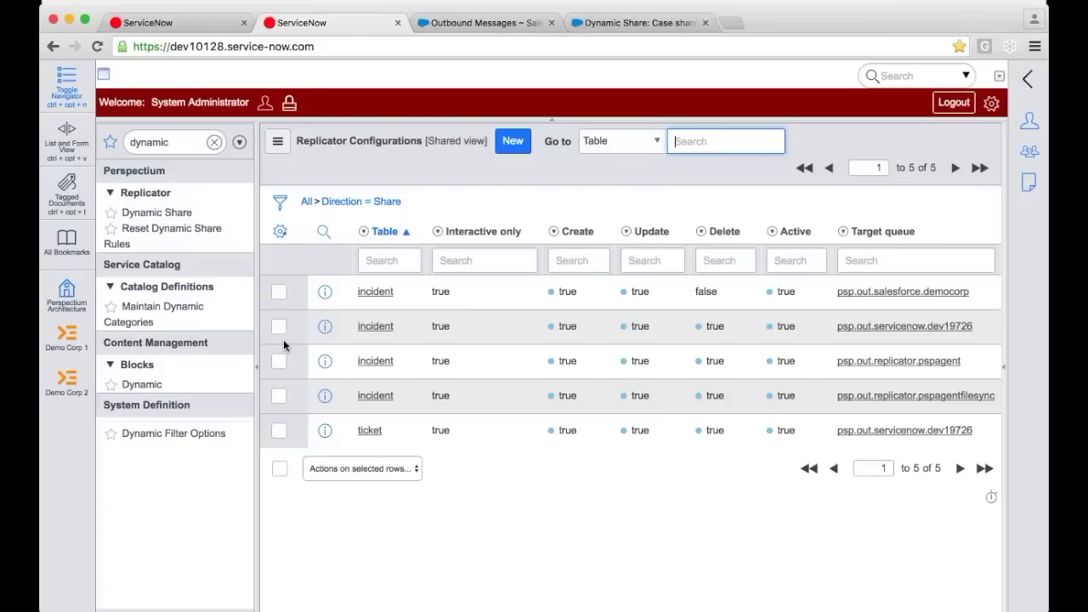
{"action": "left_click", "coordinate": [325, 291]}
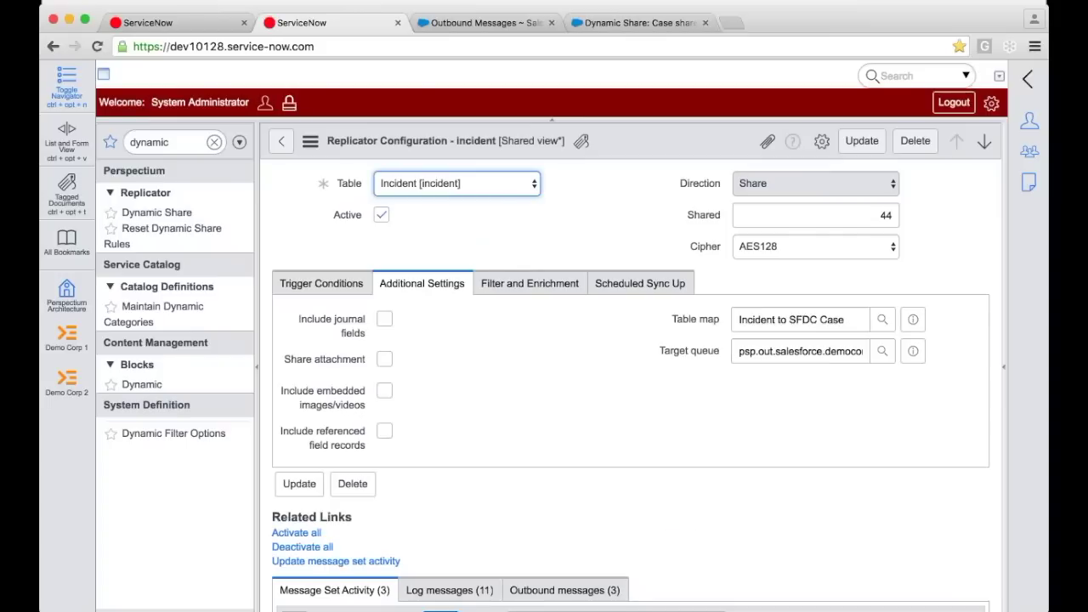
Step: Review its trigger conditions, contact-type filter, and Incident to SFDC Case table map
{"action": "left_click", "coordinate": [326, 294]}
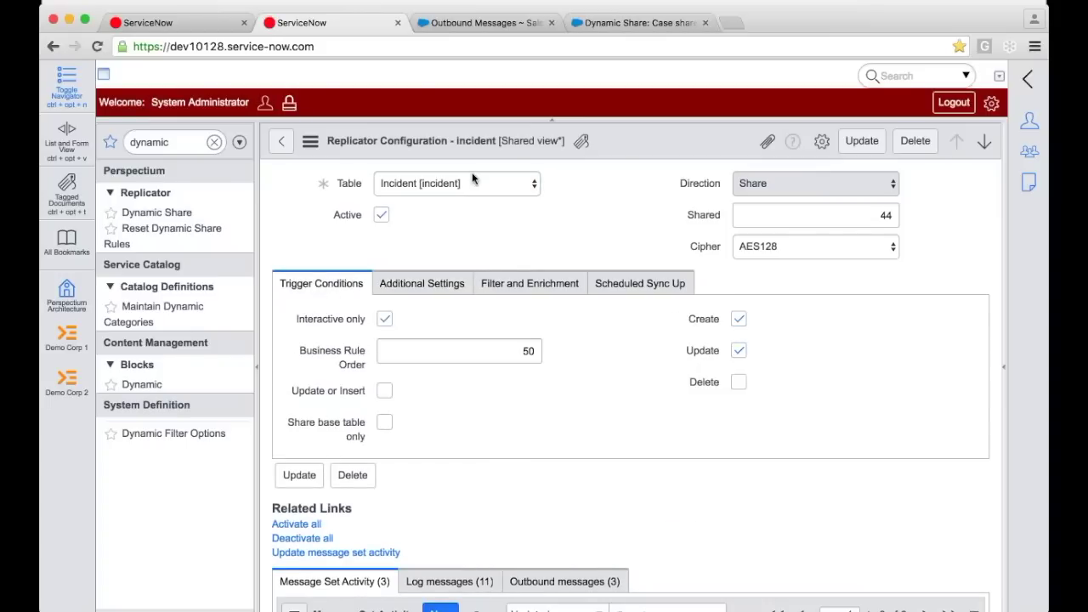
{"action": "left_click", "coordinate": [530, 283]}
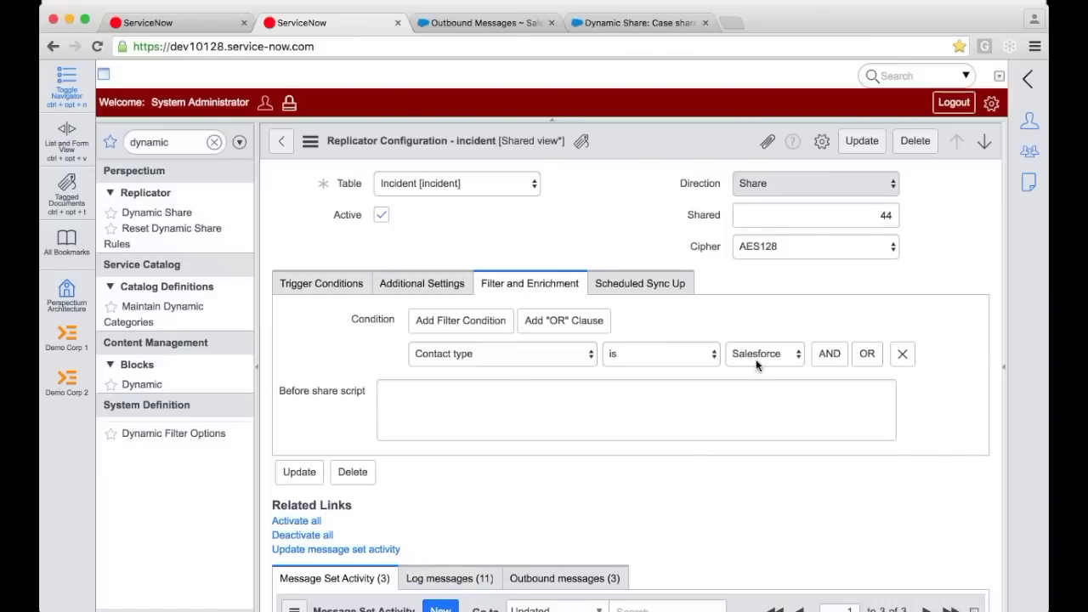
{"action": "left_click", "coordinate": [421, 283]}
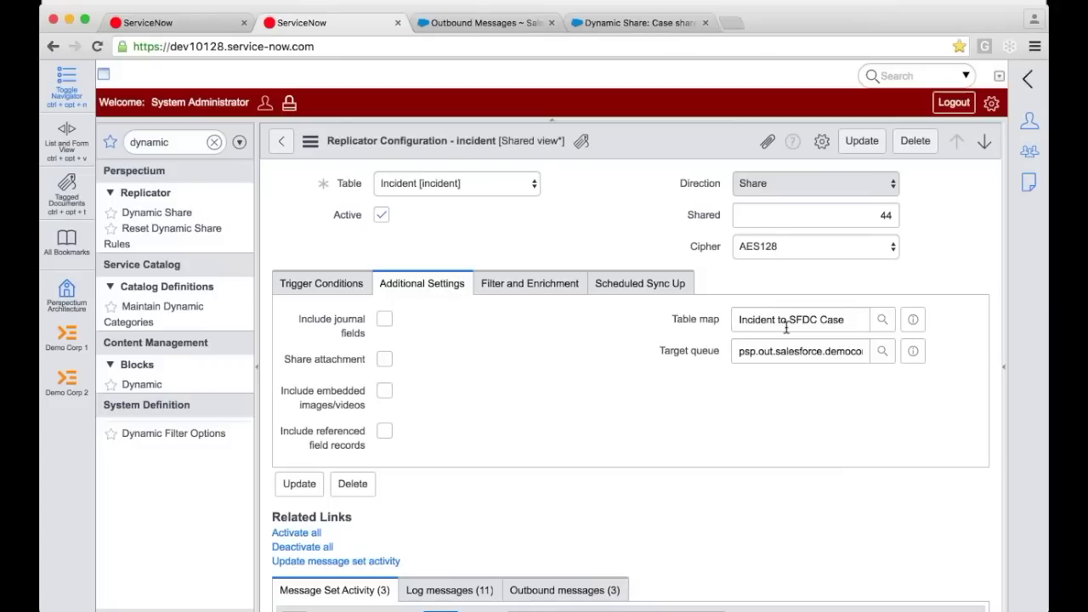
Step: Open the Case.update message in Replicator Outbound and select part of its encrypted value
{"action": "double_click", "coordinate": [172, 143]}
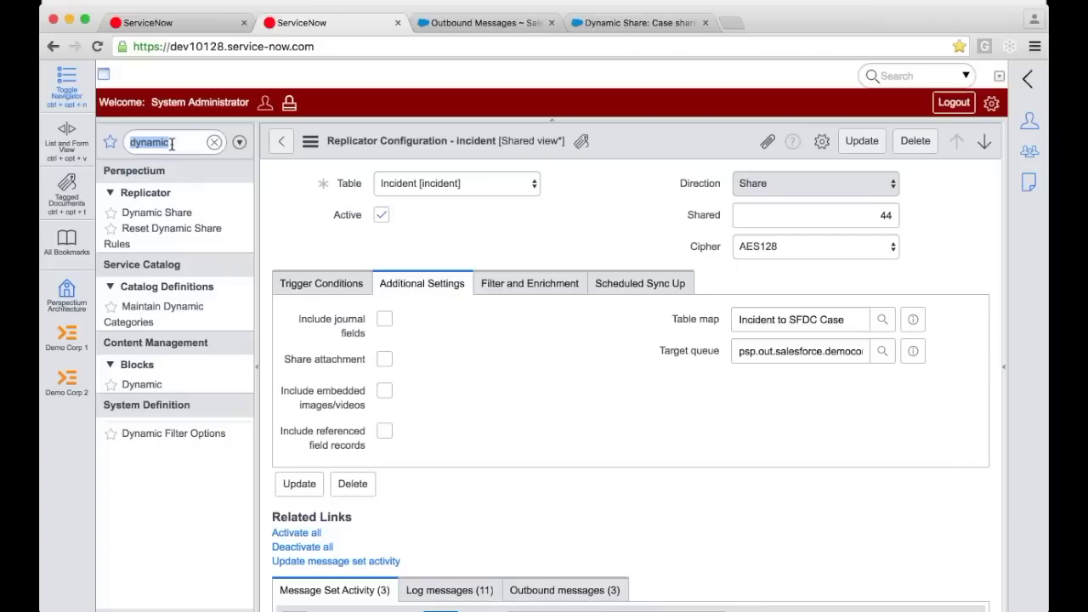
{"action": "type", "text": "demo"}
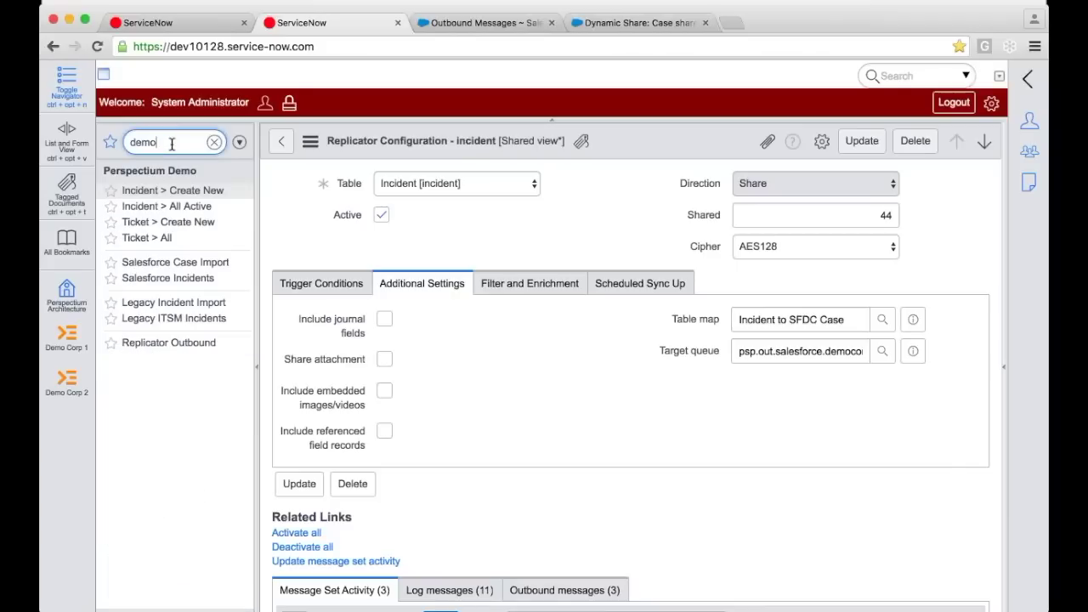
{"action": "left_click", "coordinate": [170, 343]}
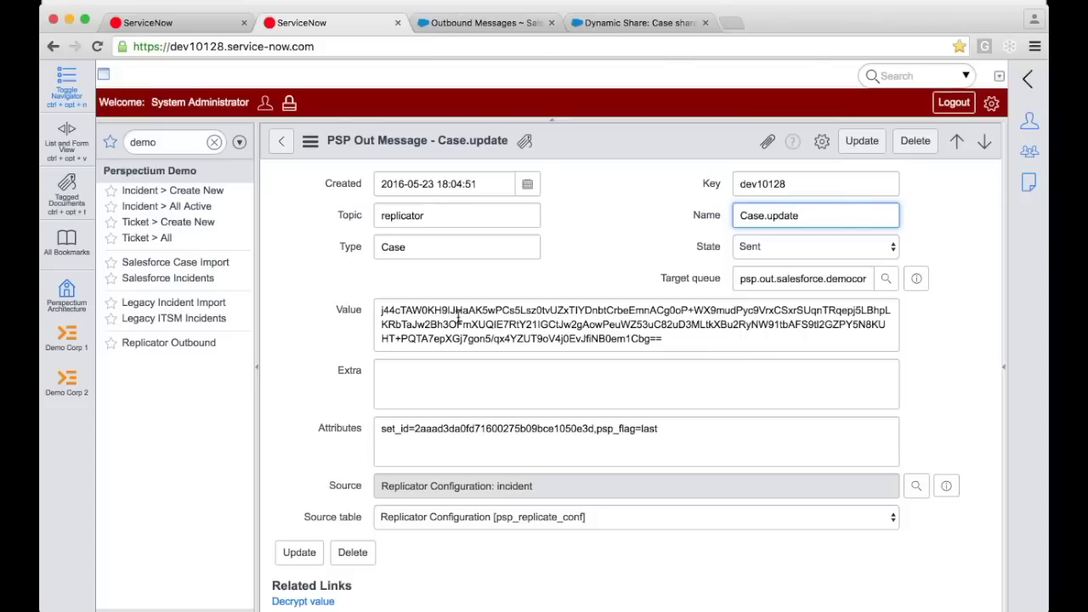
{"action": "left_click_drag", "start_coordinate": [449, 311], "coordinate": [484, 327]}
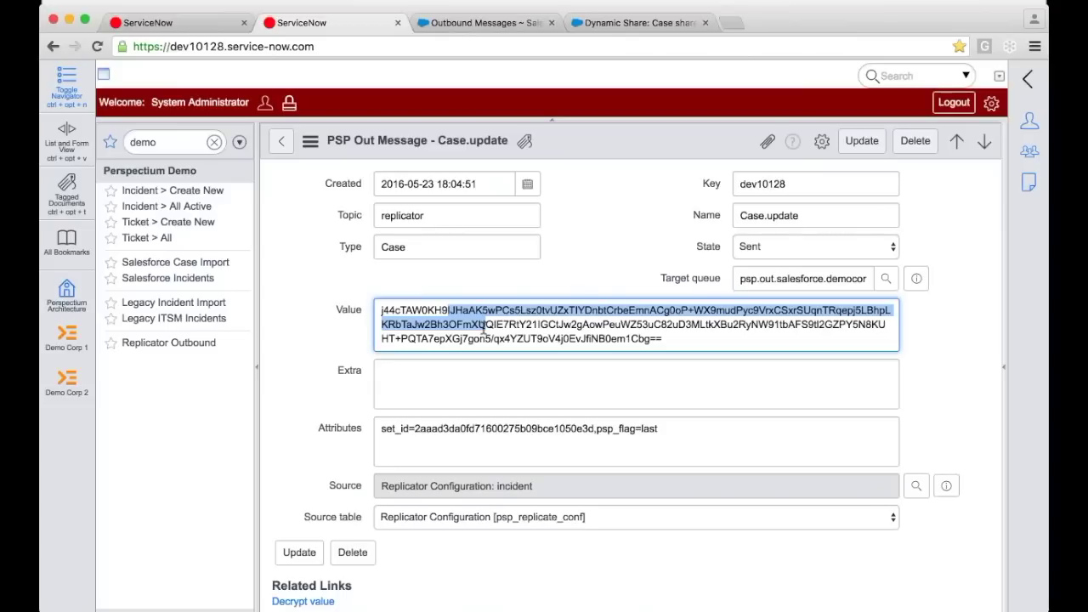
{"action": "left_click", "coordinate": [460, 23]}
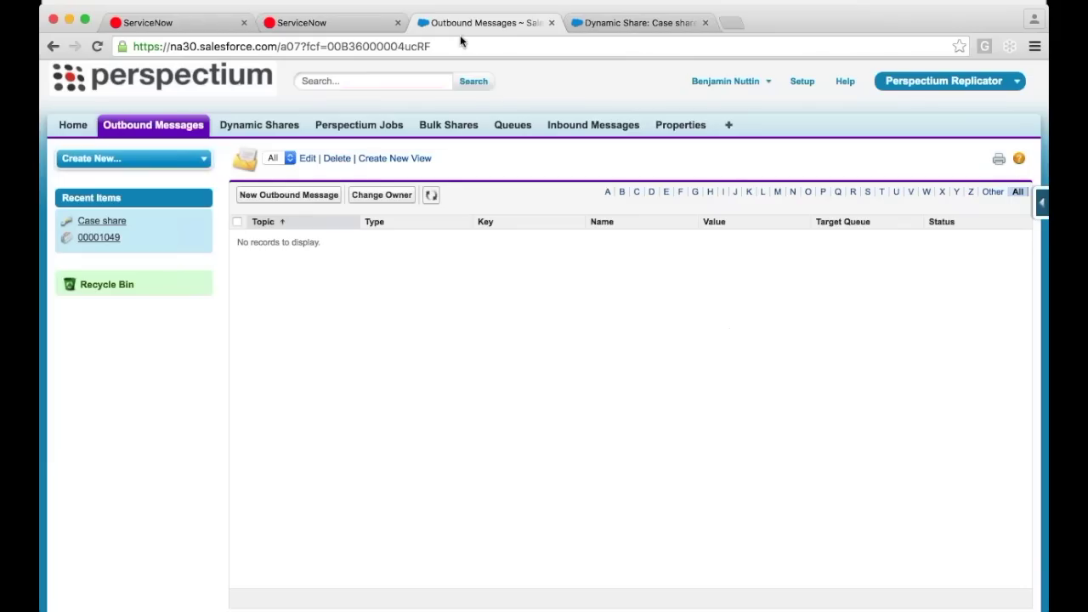
Step: Open case 00001049 and highlight its synced title 'Application ABC is not working for the client'
{"action": "left_click", "coordinate": [99, 237]}
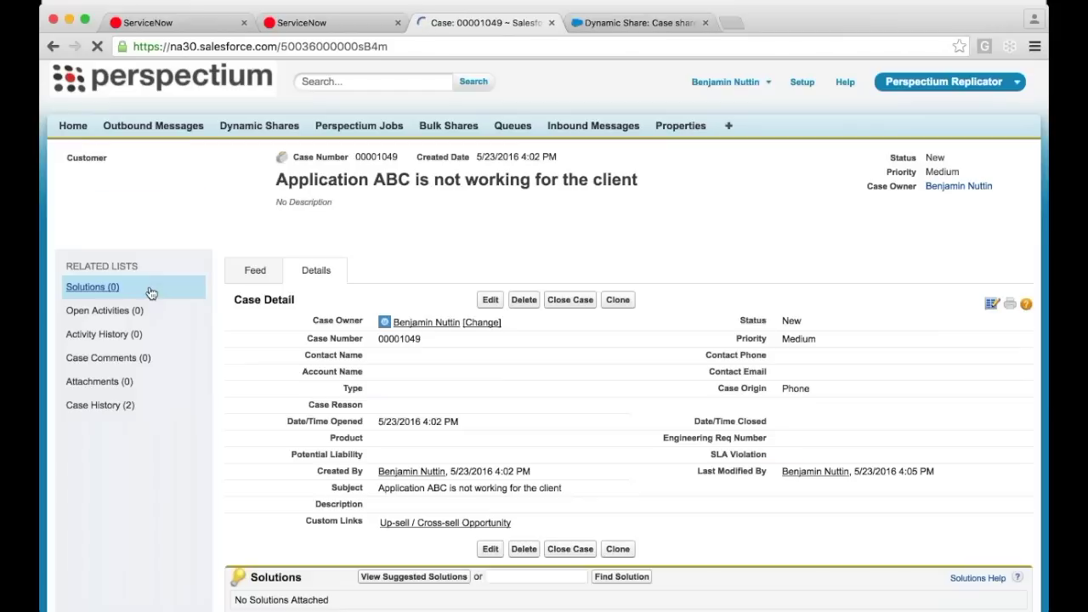
{"action": "left_click_drag", "start_coordinate": [225, 179], "coordinate": [596, 179]}
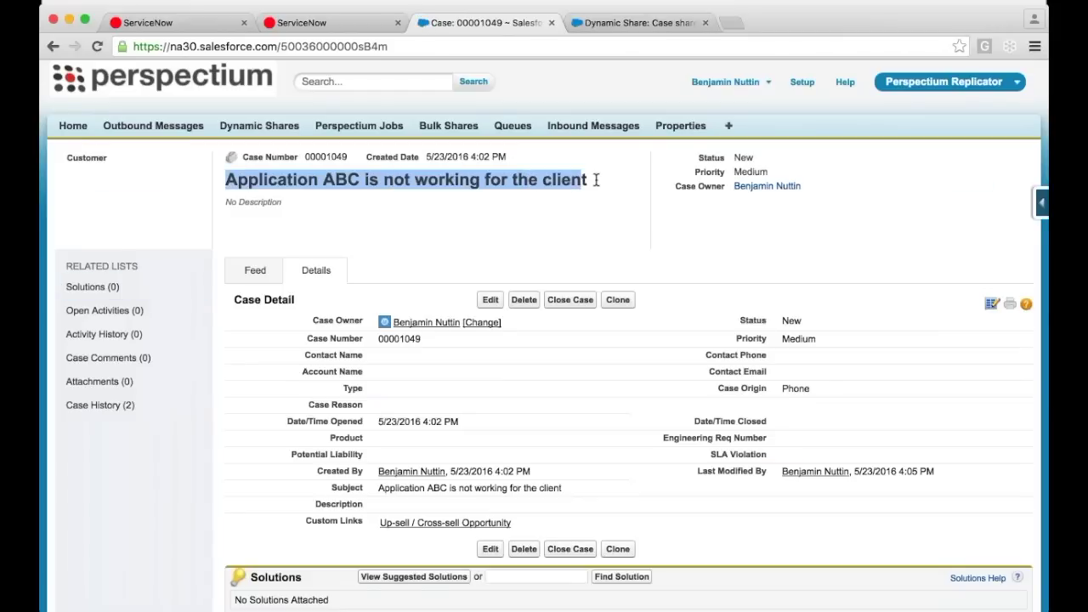